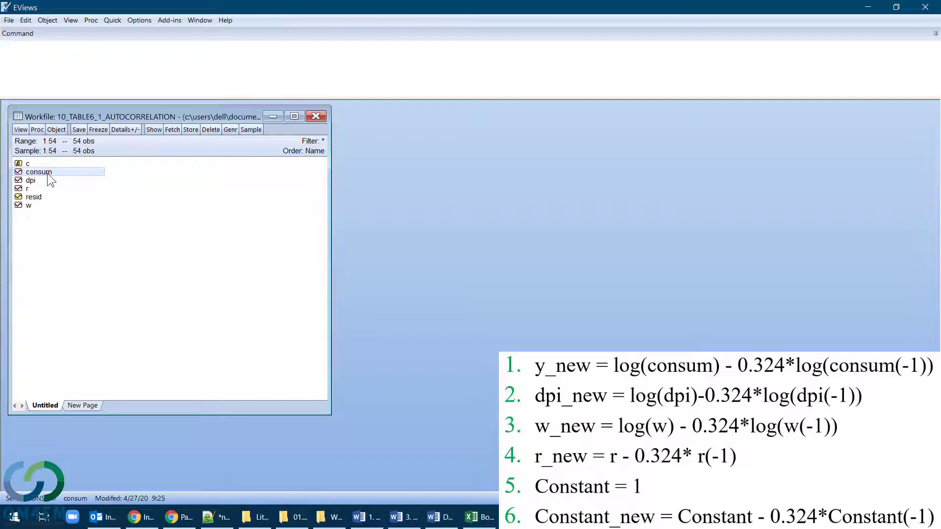
Generate a series with the equation y_new = log(consum) - 0.324*(log(consum(-1))) over sample 1 54
{"action": "left_click", "coordinate": [38, 131]}
{"action": "left_click", "coordinate": [54, 130]}
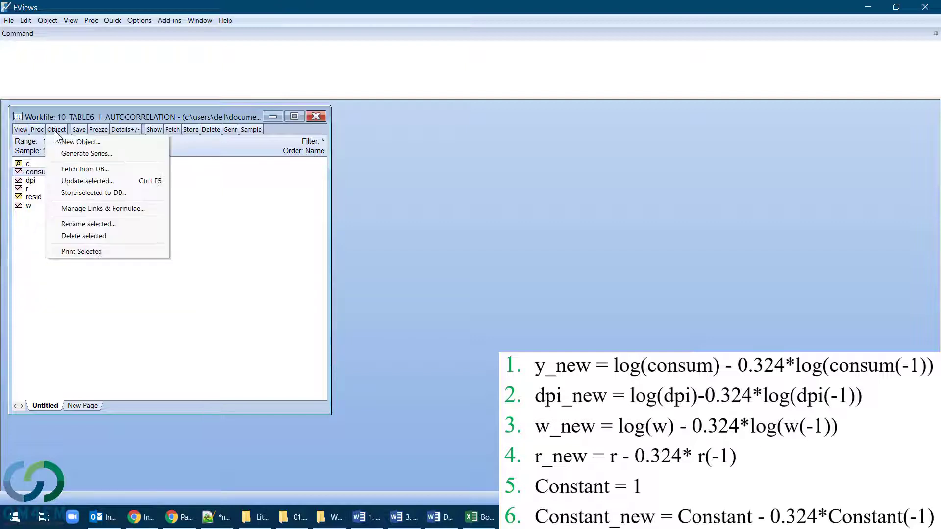
{"action": "left_click", "coordinate": [78, 157]}
{"action": "left_click_drag", "start_coordinate": [106, 185], "coordinate": [198, 190]}
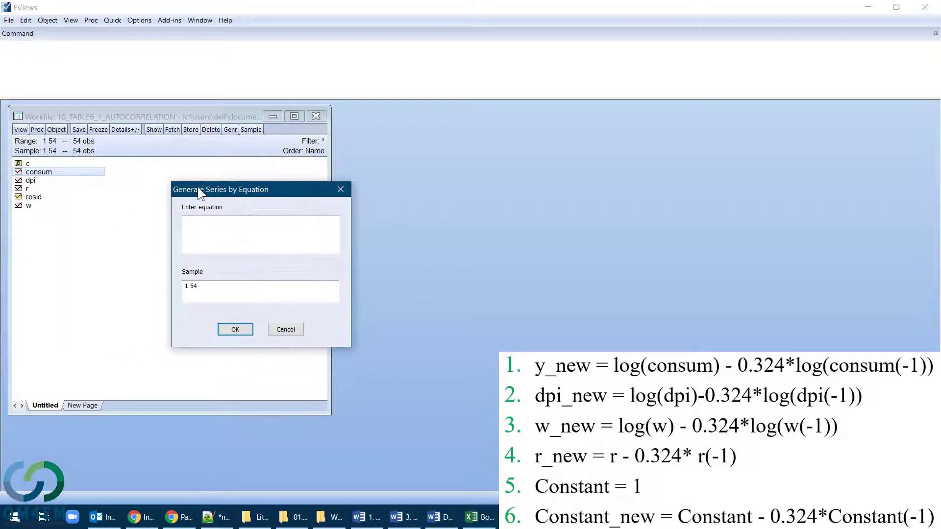
{"action": "type", "text": "y"}
{"action": "type", "text": "_new "}
{"action": "type", "text": "= "}
{"action": "type", "text": "log"}
{"action": "type", "text": "(consum"}
{"action": "type", "text": "p"}
{"action": "key", "text": "BackSpace"}
{"action": "key", "text": "BackSpace"}
{"action": "type", "text": "m"}
{"action": "type", "text": ")"}
{"action": "type", "text": " - 0.324"}
{"action": "type", "text": "*"}
{"action": "type", "text": "log"}
{"action": "type", "text": "("}
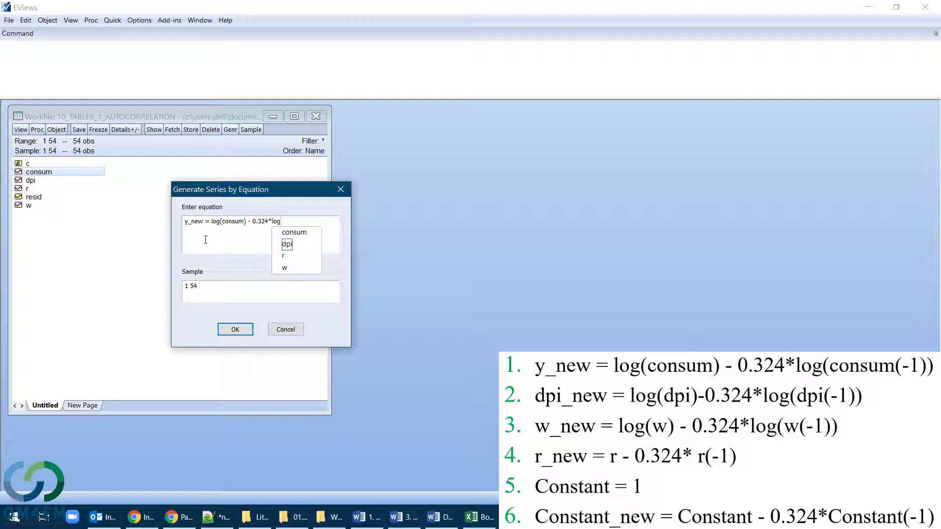
{"action": "type", "text": "consu"}
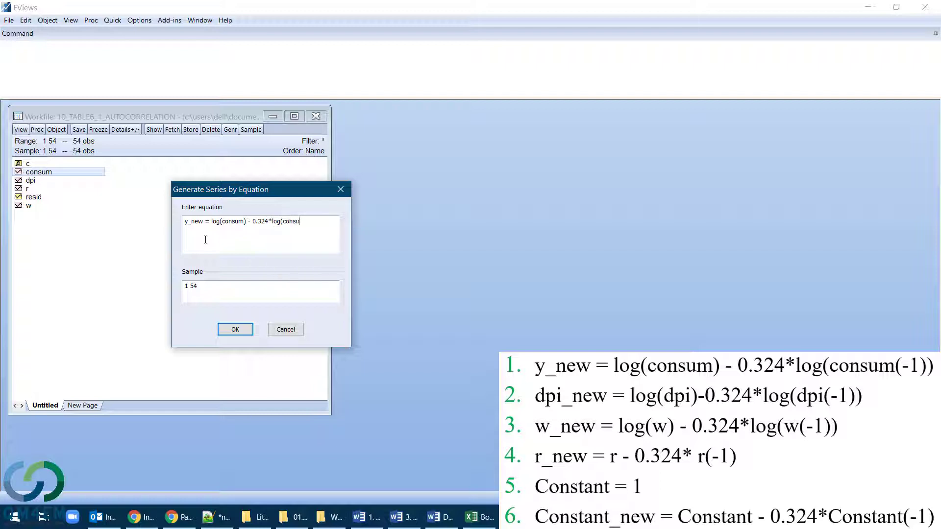
{"action": "type", "text": "m"}
{"action": "type", "text": "(-2)"}
{"action": "key", "text": "BackSpace"}
{"action": "key", "text": "BackSpace"}
{"action": "type", "text": "1))"}
{"action": "type", "text": "("}
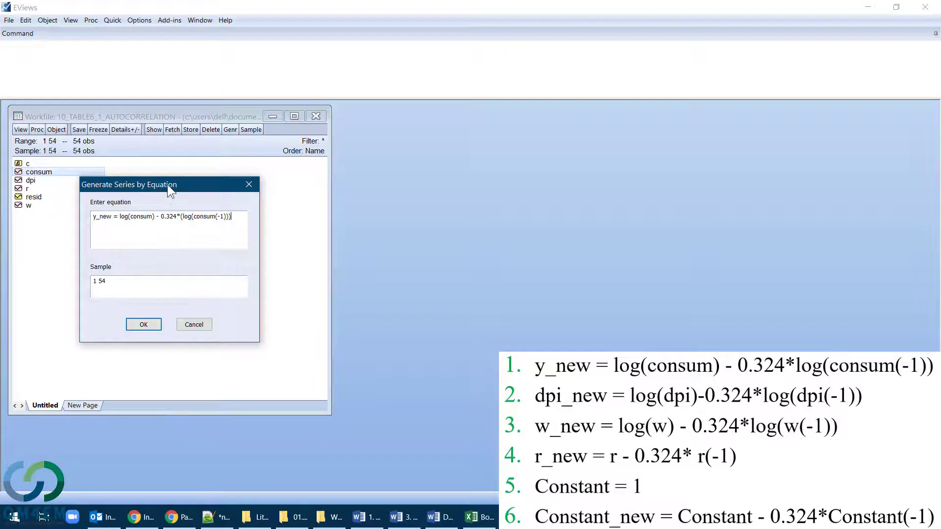
{"action": "left_click_drag", "start_coordinate": [167, 185], "coordinate": [349, 159]}
{"action": "left_click", "coordinate": [325, 300]}
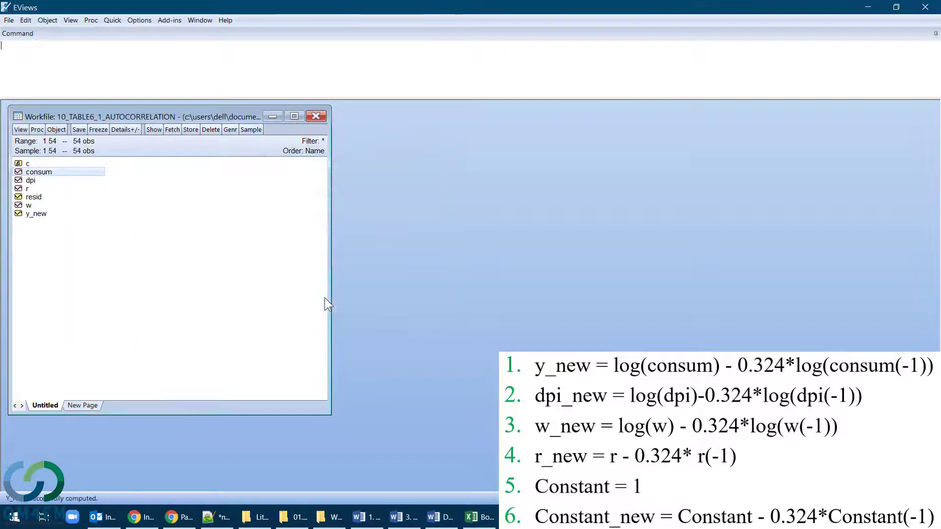
{"action": "left_click", "coordinate": [38, 215]}
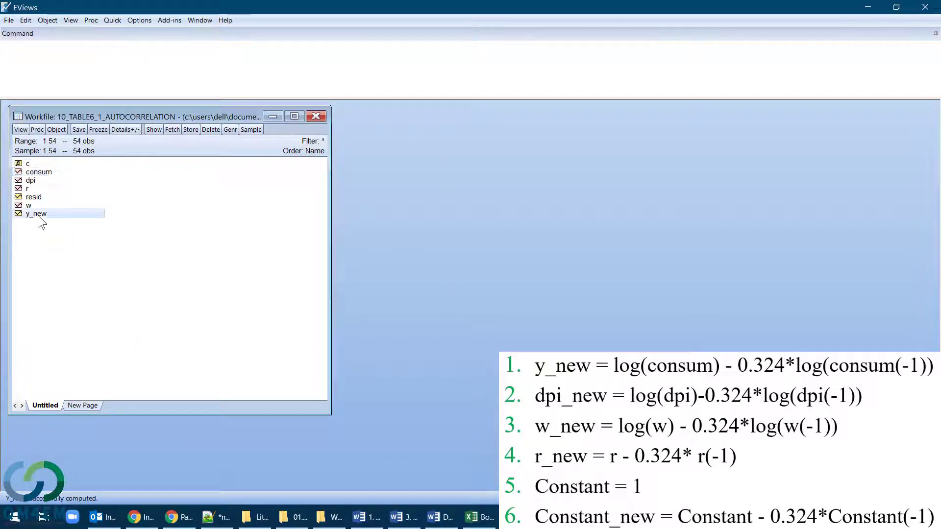
Generate a series with the equation dpi_new = log(dpi) - 0.324*(log(dpi(-1))) over sample 1 54
{"action": "left_click", "coordinate": [57, 130]}
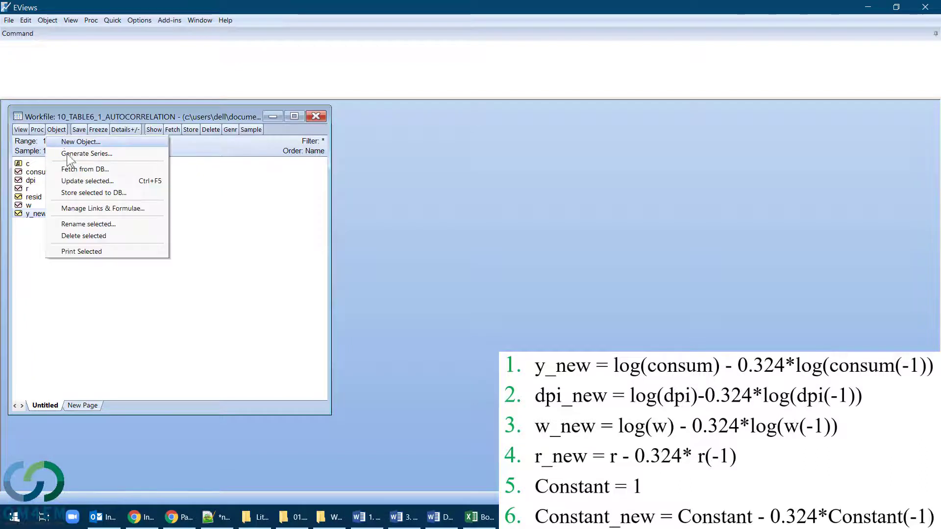
{"action": "left_click", "coordinate": [67, 154]}
{"action": "left_click_drag", "start_coordinate": [116, 178], "coordinate": [352, 146]}
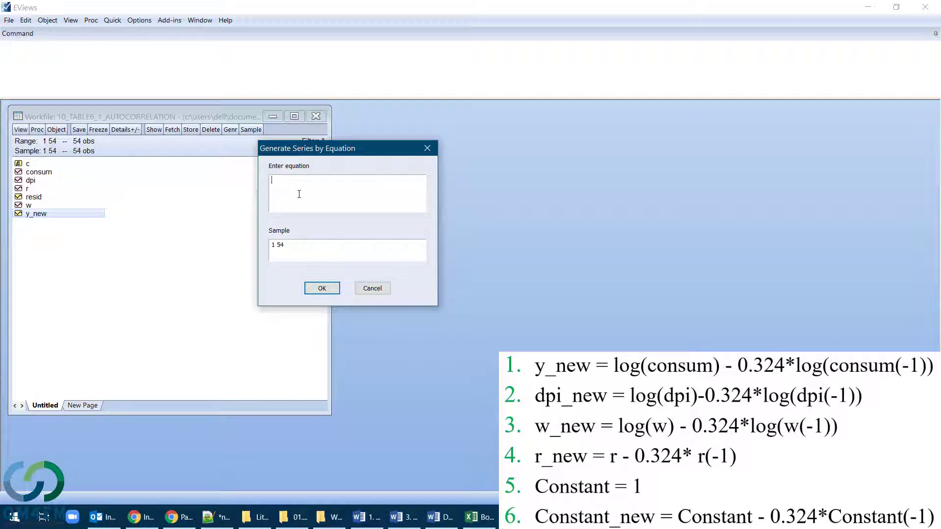
{"action": "type", "text": "dpi_new ="}
{"action": "type", "text": "log(dpi) - log(dpi(-1))"}
{"action": "left_click", "coordinate": [332, 180]}
{"action": "type", "text": "(dpi) - 0.324*"}
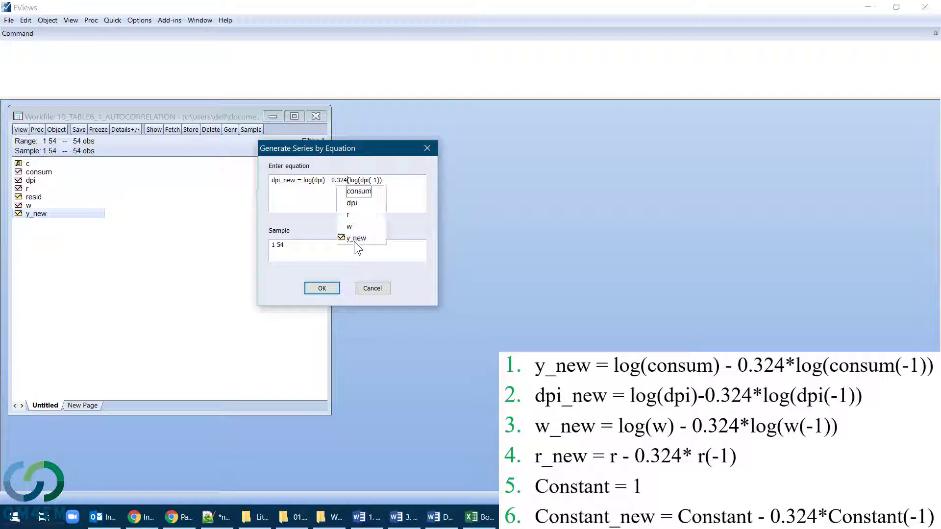
{"action": "key", "text": "Escape"}
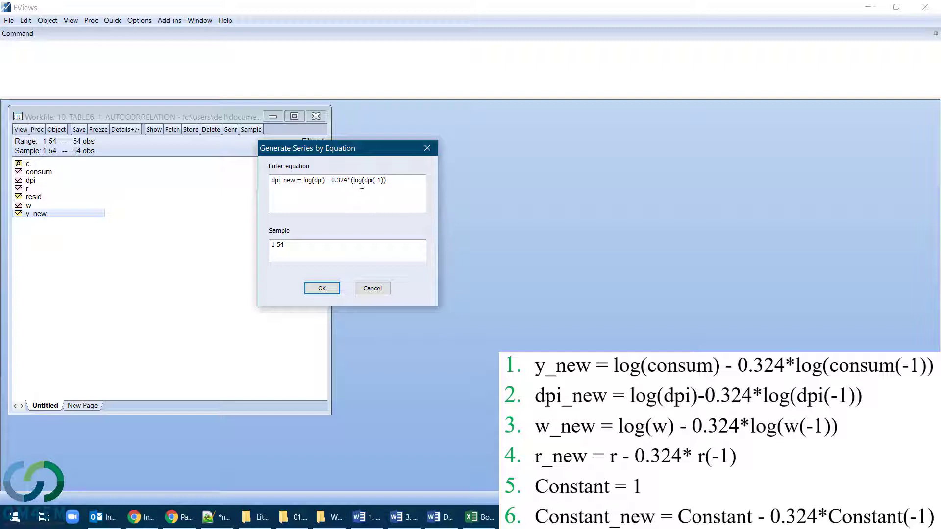
{"action": "type", "text": ")"}
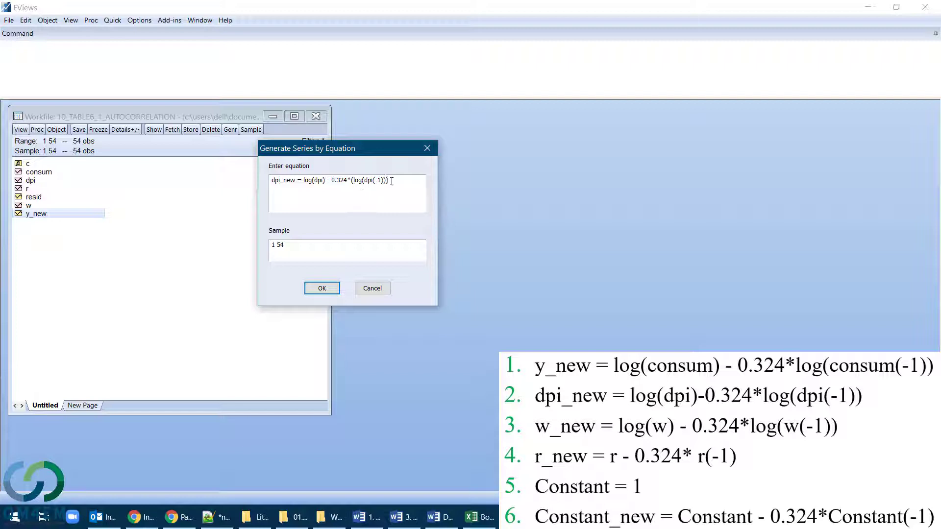
{"action": "left_click", "coordinate": [313, 284]}
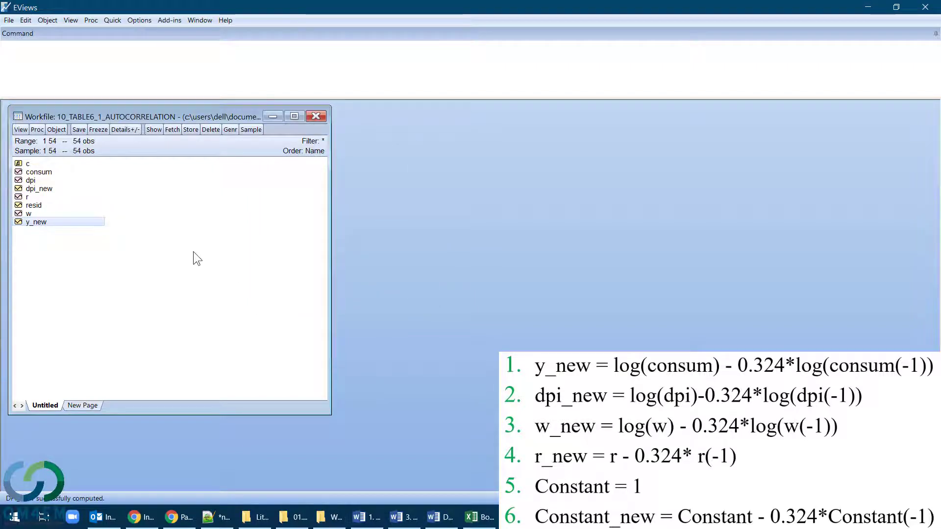
{"action": "left_click", "coordinate": [43, 191]}
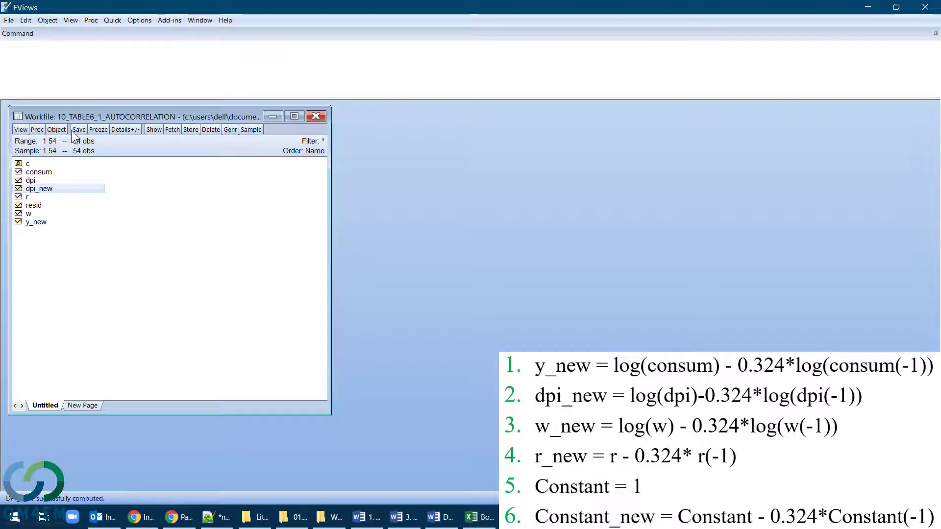
Generate a series with the equation w_new = log(w) - 0.324*log(w(-1)) over sample 1 54
{"action": "left_click", "coordinate": [55, 130]}
{"action": "left_click", "coordinate": [73, 154]}
{"action": "left_click_drag", "start_coordinate": [152, 183], "coordinate": [374, 141]}
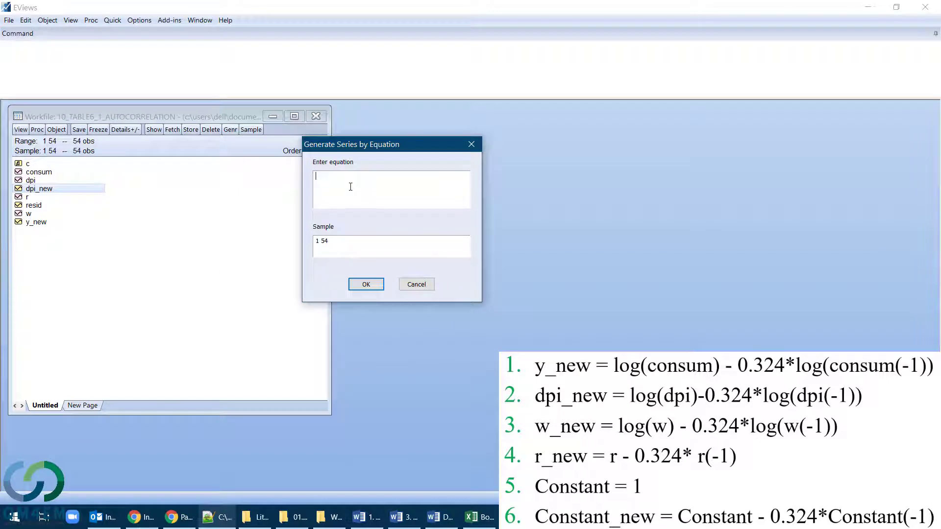
{"action": "type", "text": "w_new = log(w) - 0.324*log(2"}
{"action": "key", "text": "BackSpace"}
{"action": "type", "text": "w(-1)))"}
{"action": "key", "text": "BackSpace"}
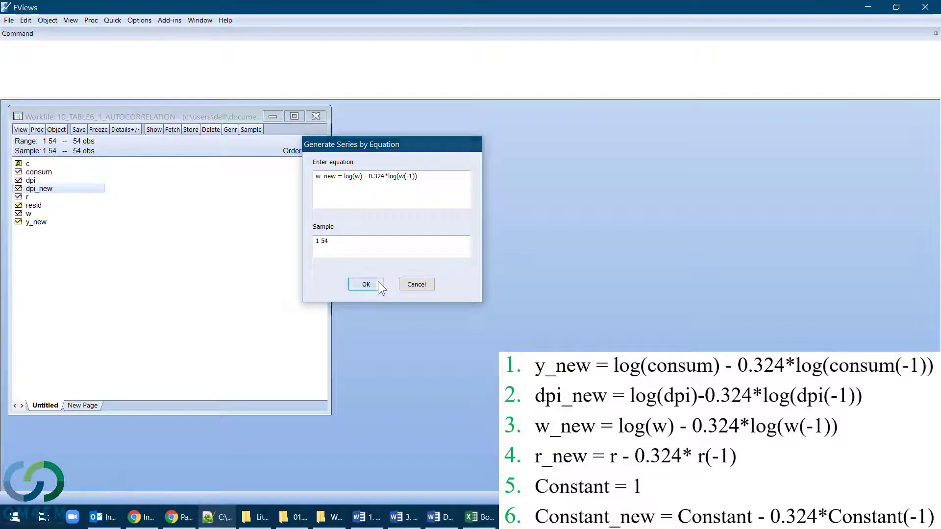
{"action": "left_click", "coordinate": [380, 282]}
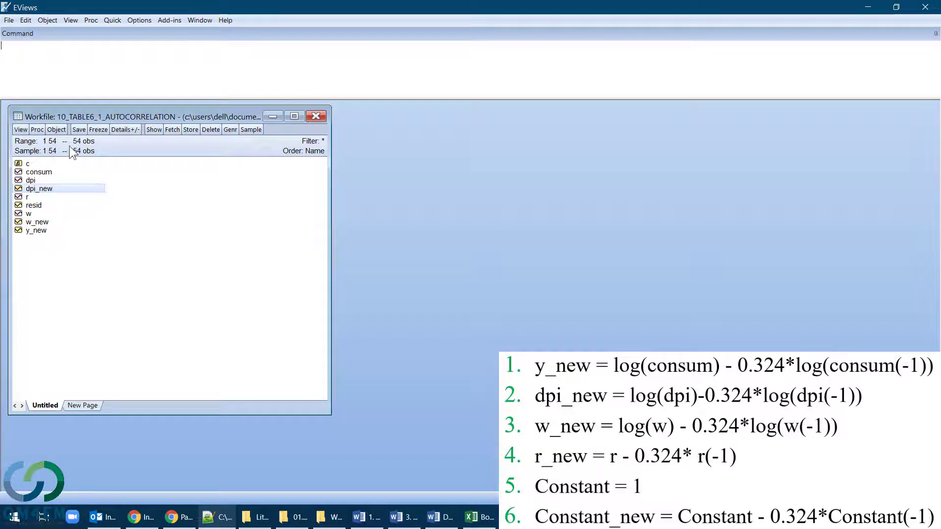
Generate a series with the equation r_new = r - 0.324*r(-1) over sample 1 54
{"action": "left_click", "coordinate": [56, 129]}
{"action": "left_click", "coordinate": [91, 153]}
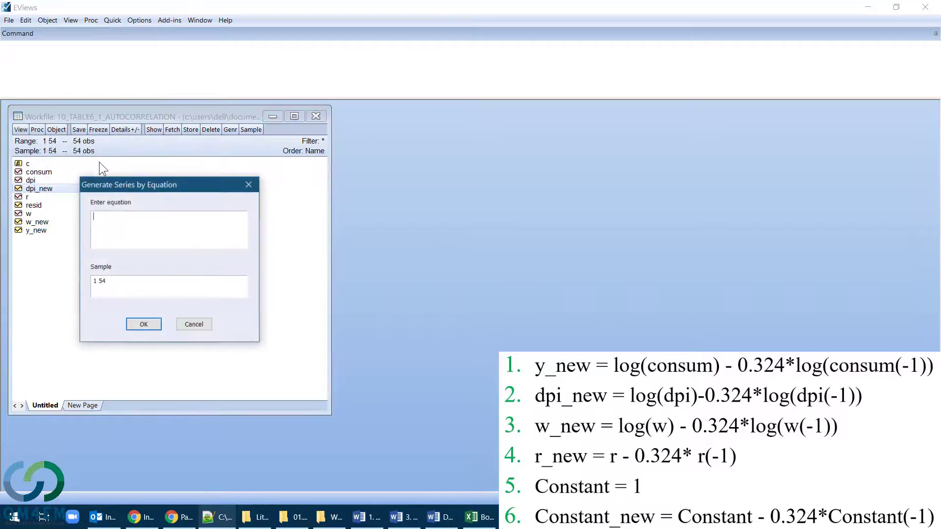
{"action": "left_click_drag", "start_coordinate": [115, 185], "coordinate": [328, 141]}
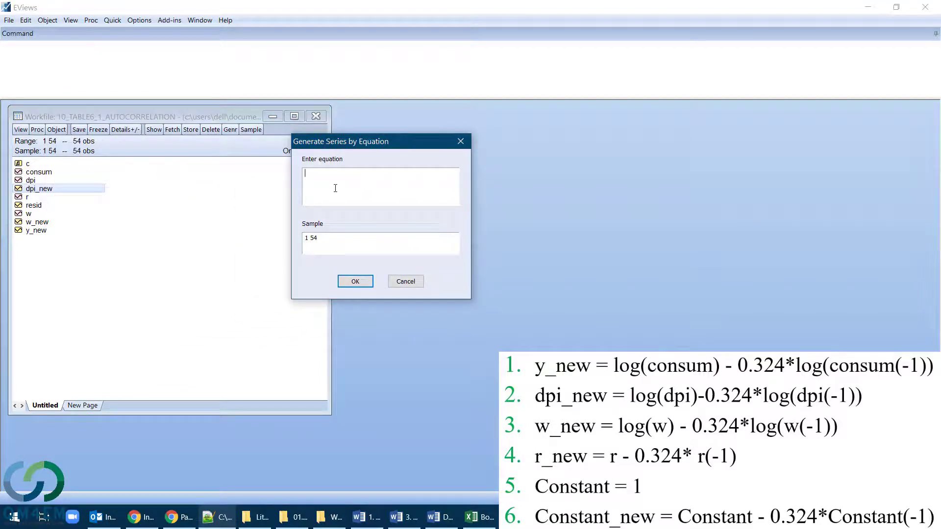
{"action": "type", "text": "r_new = log"}
{"action": "key", "text": "BackSpace"}
{"action": "key", "text": "BackSpace"}
{"action": "type", "text": "- 0.324("}
{"action": "key", "text": "BackSpace"}
{"action": "type", "text": "*r(-1)"}
{"action": "left_click", "coordinate": [354, 281]}
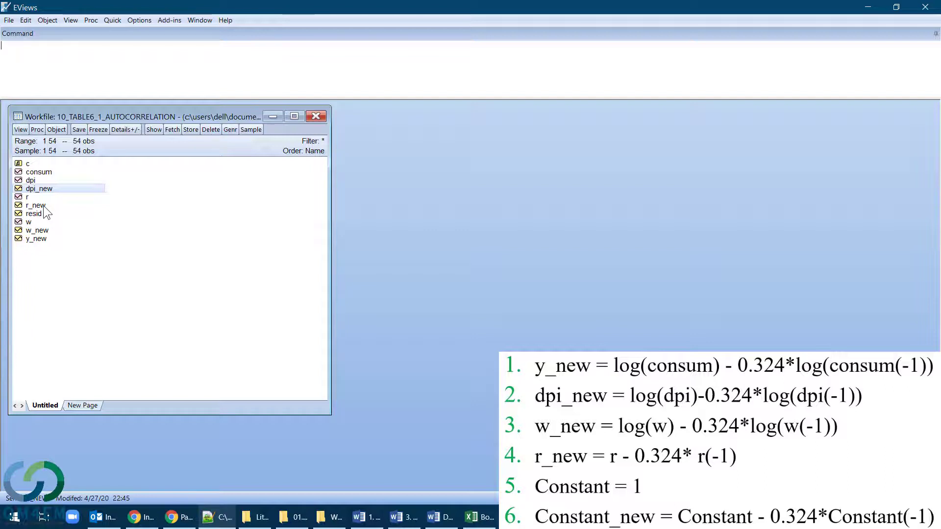
Generate a series with the equation constant = 1 over sample 1 54
{"action": "left_click", "coordinate": [56, 129]}
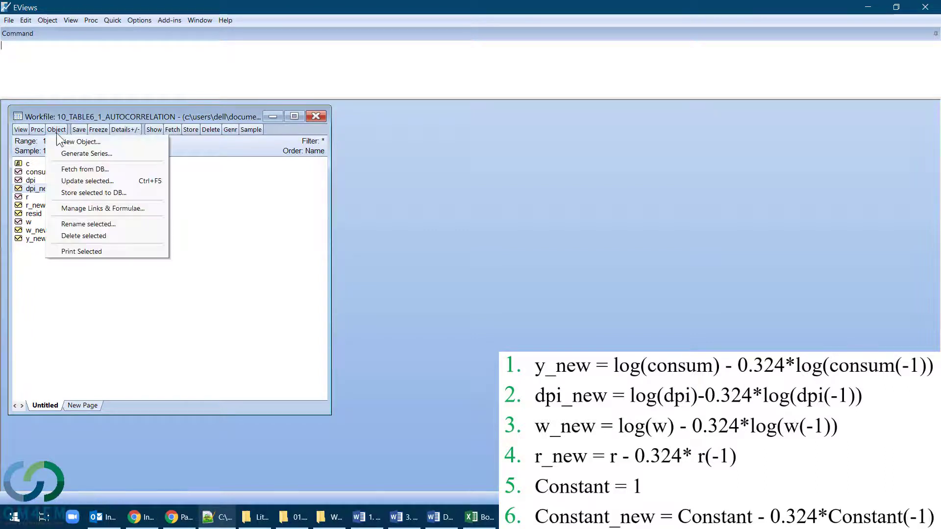
{"action": "left_click", "coordinate": [79, 153]}
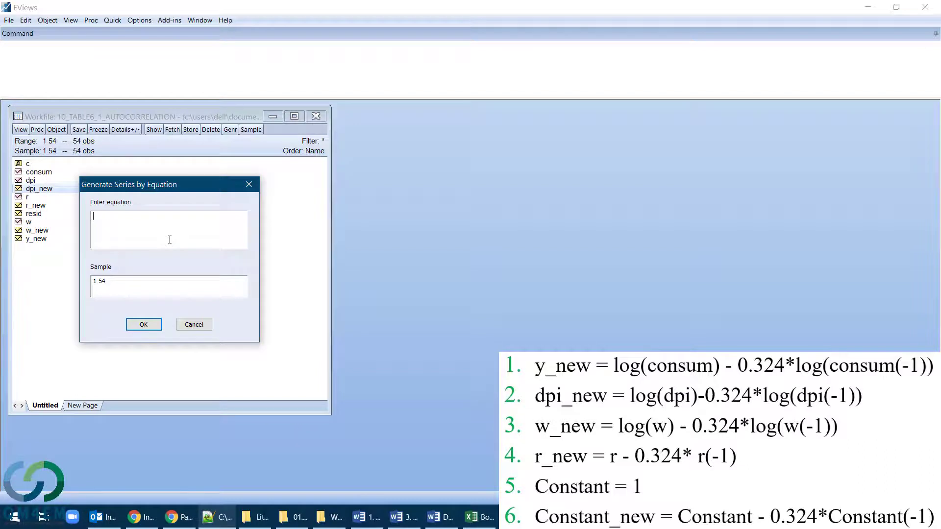
{"action": "type", "text": "constant = 1"}
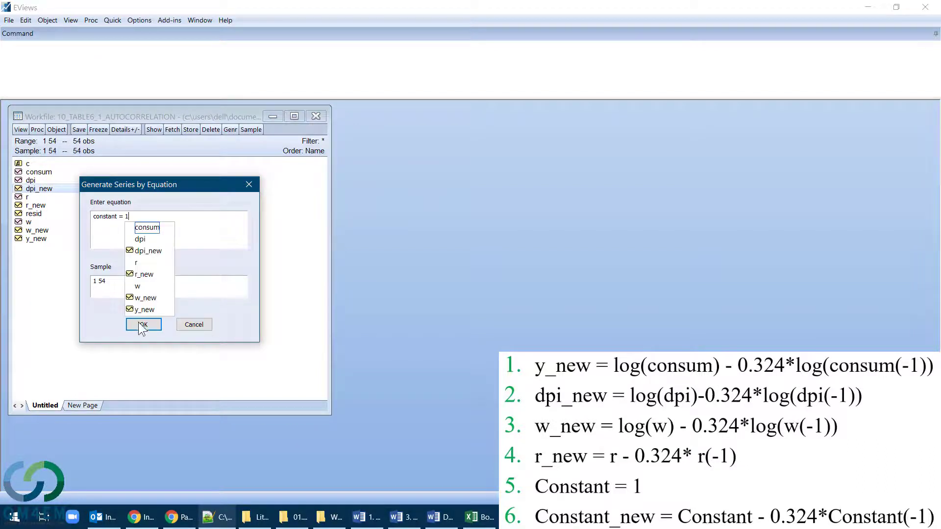
{"action": "left_click", "coordinate": [142, 325]}
Generate a series with the equation constant_new = constant - 0.324*constant(-1) over sample 1 54
{"action": "left_click", "coordinate": [56, 129]}
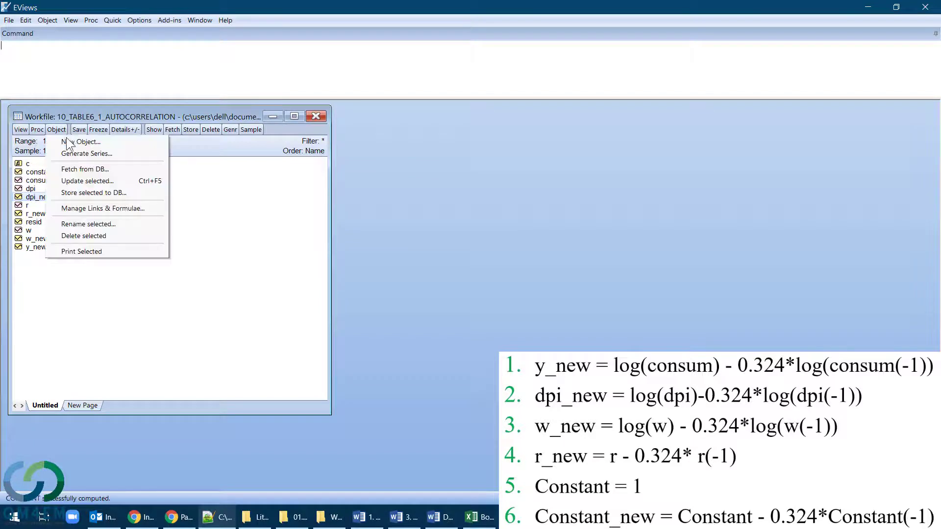
{"action": "left_click", "coordinate": [84, 151]}
{"action": "type", "text": "o"}
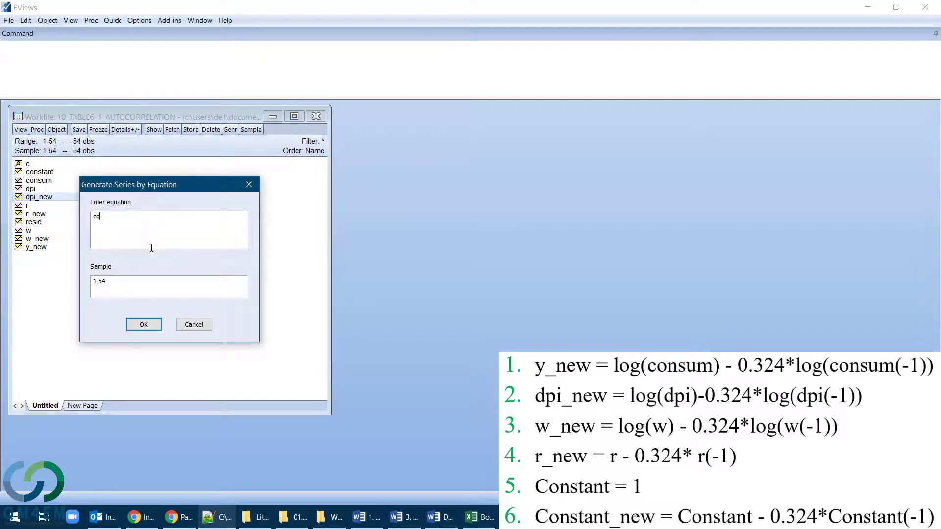
{"action": "type", "text": "nstant_ne"}
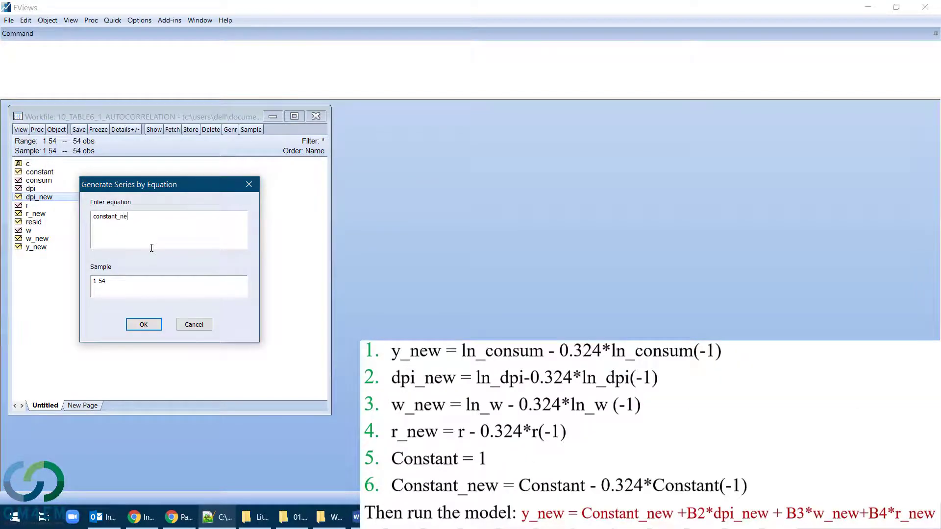
{"action": "type", "text": "w = constant - 0.324*constant(-1"}
{"action": "left_click", "coordinate": [145, 324]}
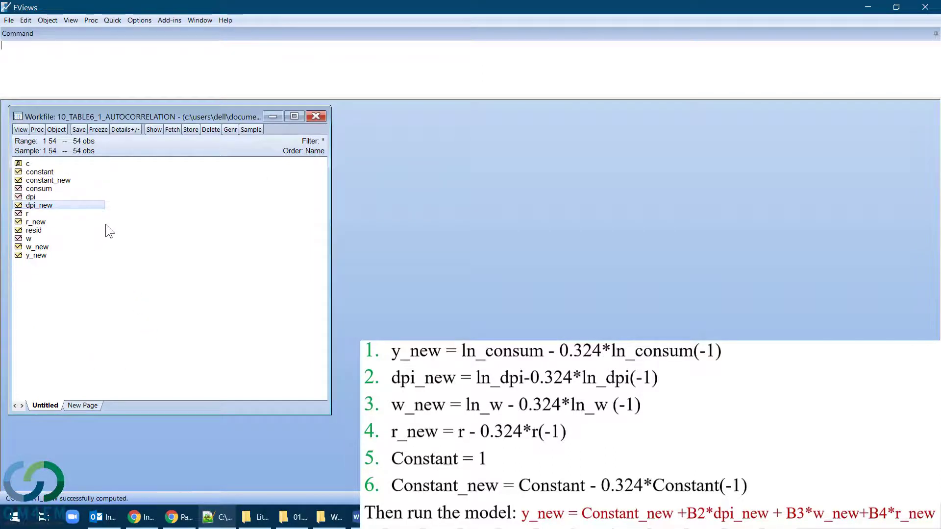
{"action": "left_click", "coordinate": [47, 181]}
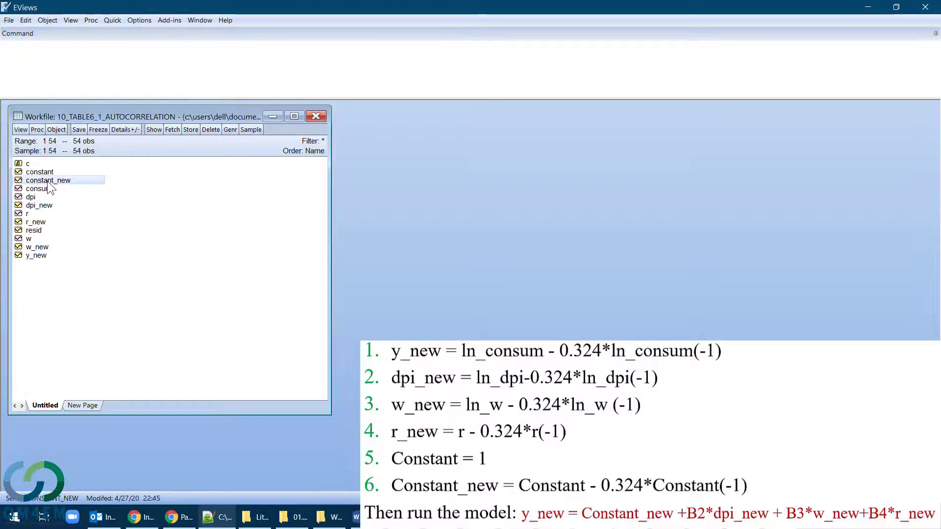
Estimate a least-squares equation of y_new on constant_new, dpi_new, w_new and r_new, and place its output window beside the workfile
{"action": "left_click", "coordinate": [44, 254]}
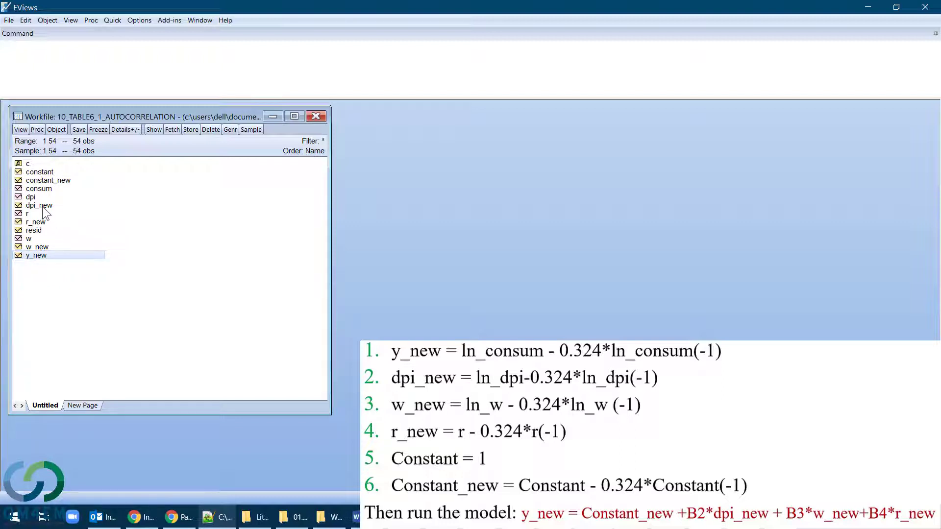
{"action": "left_click", "coordinate": [47, 182], "text": "ctrl"}
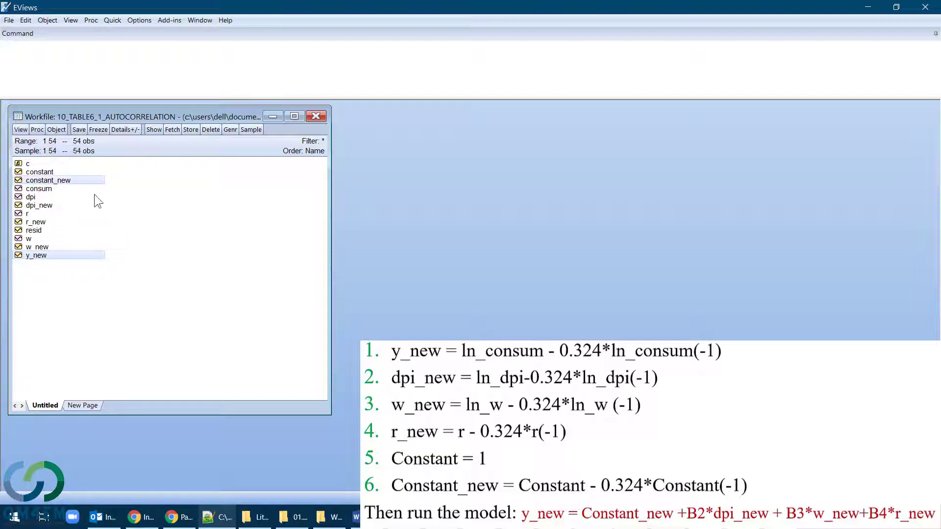
{"action": "left_click", "coordinate": [51, 207], "text": "ctrl"}
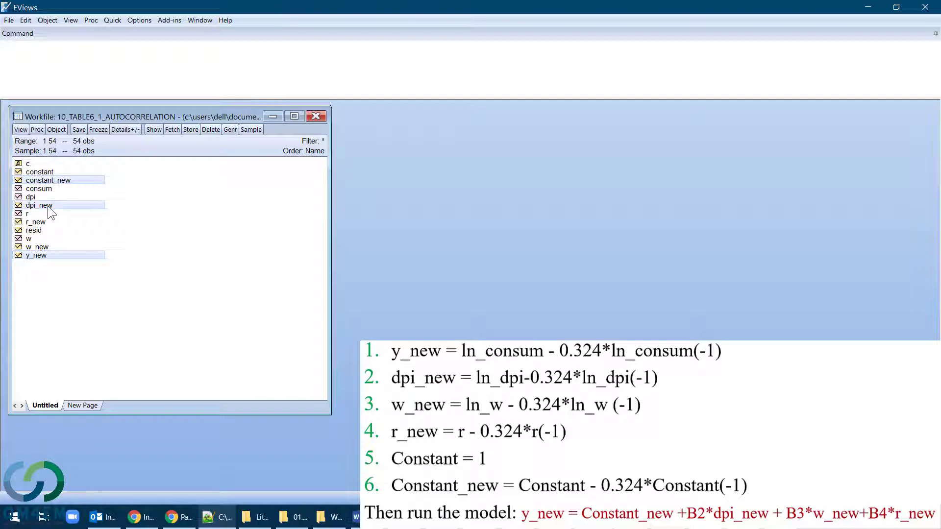
{"action": "left_click", "coordinate": [43, 247], "text": "ctrl"}
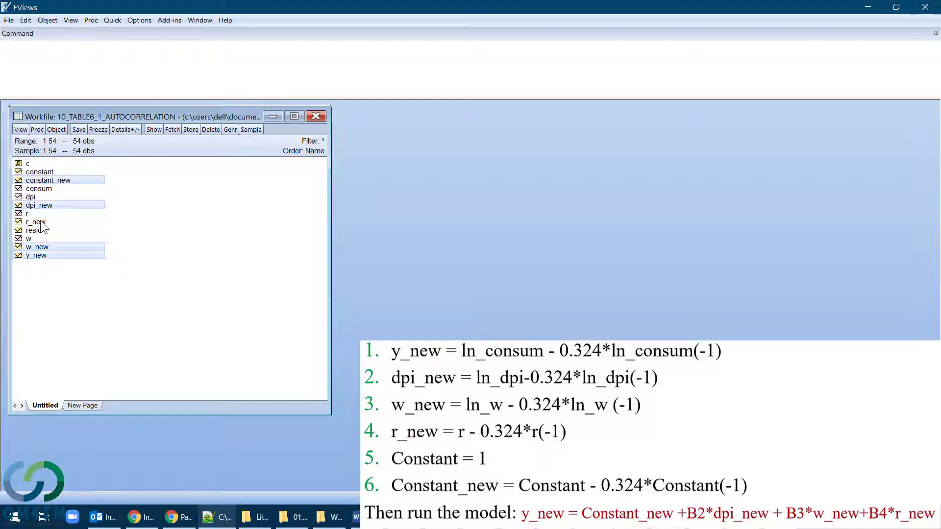
{"action": "left_click", "coordinate": [41, 223], "text": "ctrl"}
{"action": "right_click", "coordinate": [75, 221]}
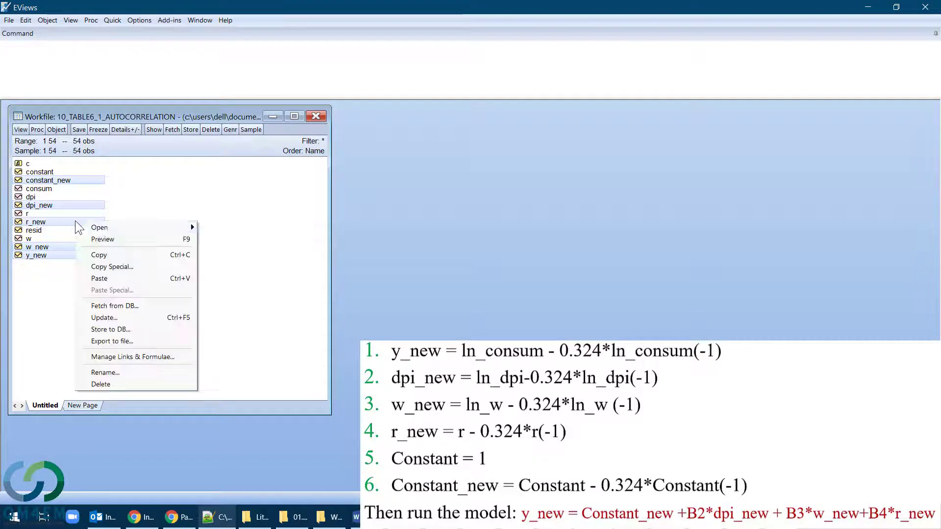
{"action": "mouse_move", "coordinate": [101, 227]}
{"action": "left_click", "coordinate": [232, 239]}
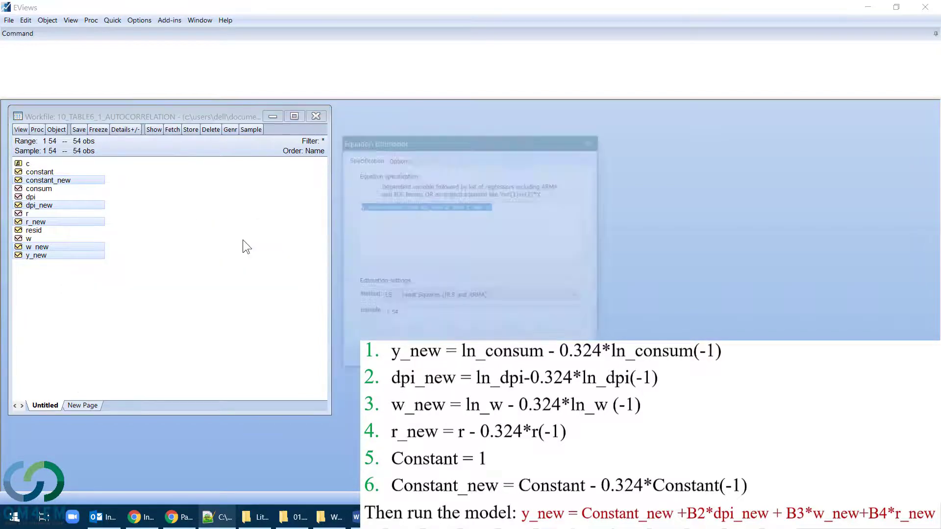
{"action": "left_click", "coordinate": [506, 211]}
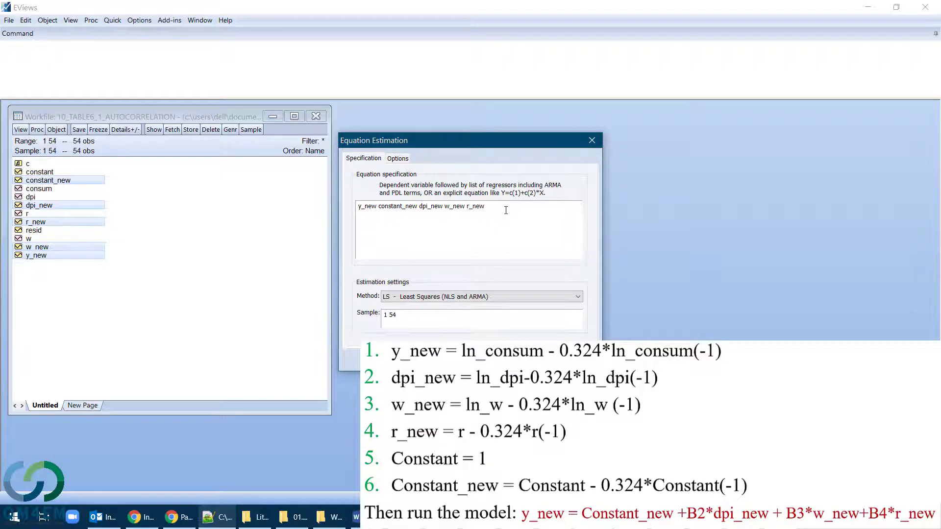
{"action": "left_click", "coordinate": [535, 360]}
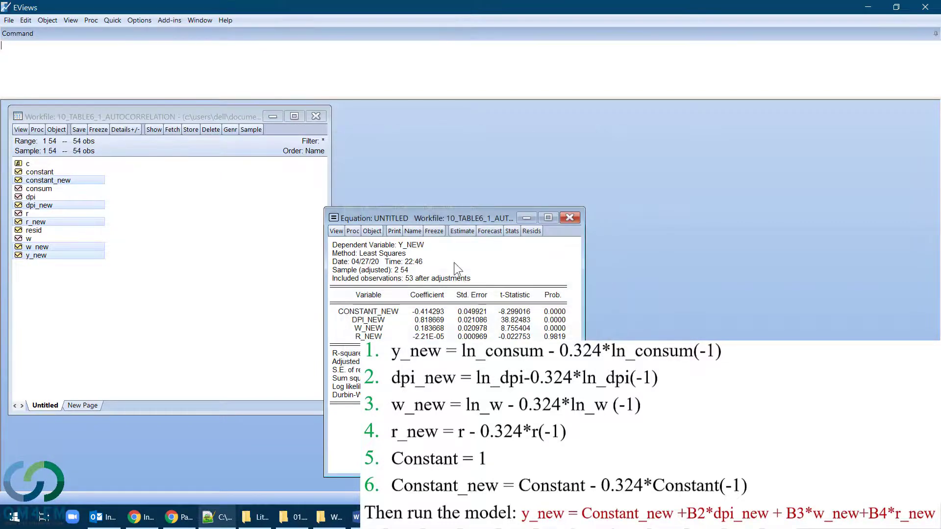
{"action": "left_click_drag", "start_coordinate": [452, 219], "coordinate": [519, 126]}
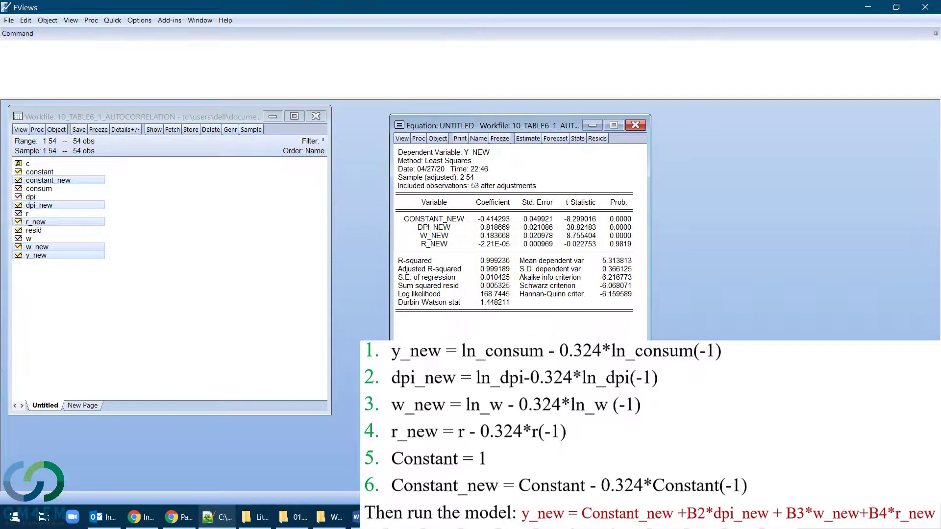
{"action": "left_click_drag", "start_coordinate": [650, 365], "coordinate": [684, 373]}
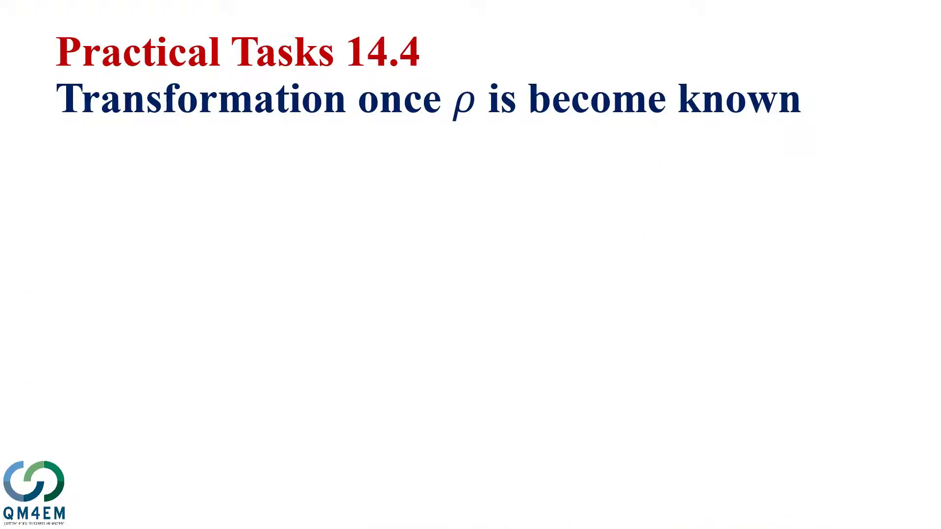
{"action": "key", "text": "Right"}
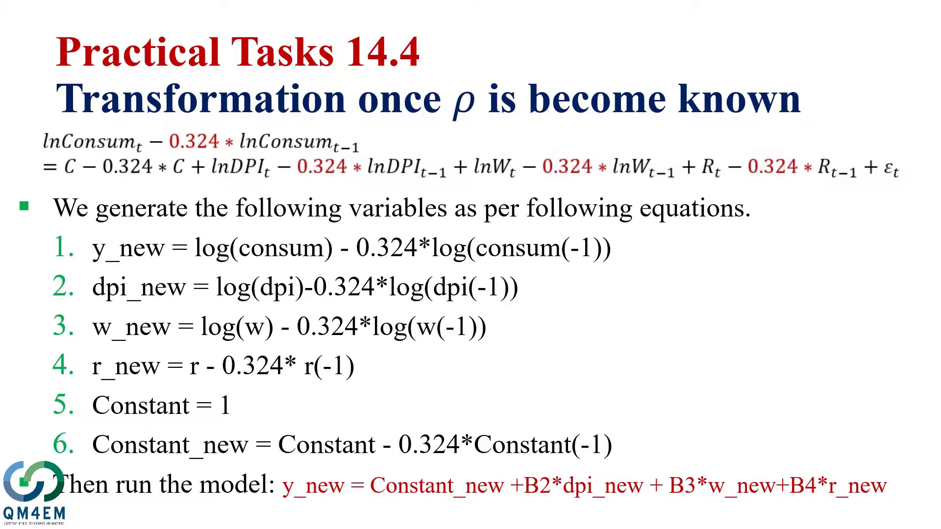